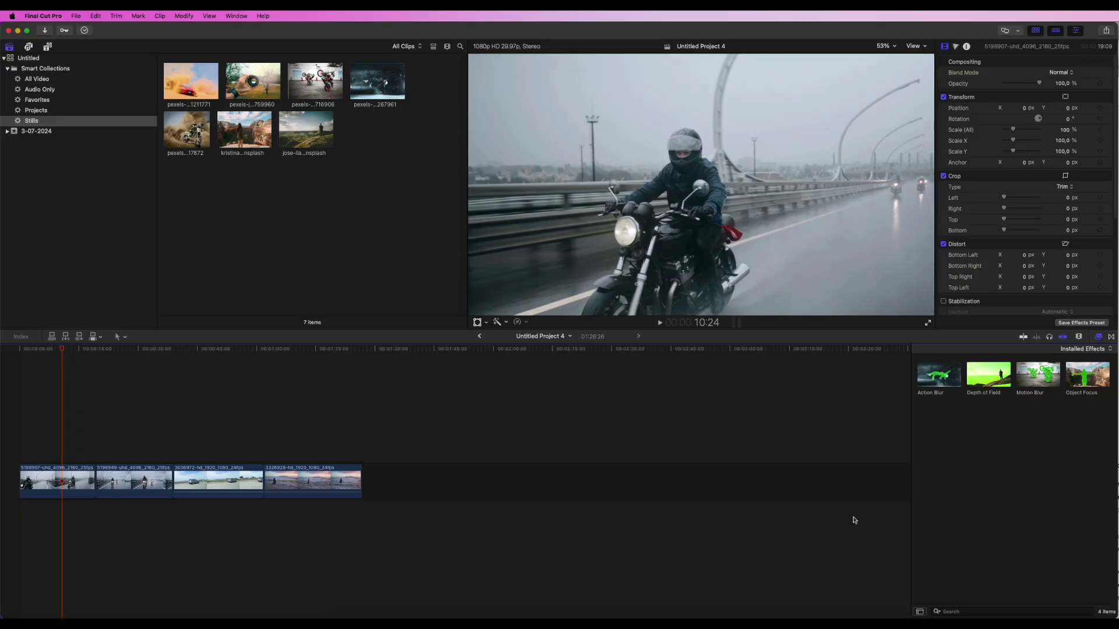
- Apply Action Blur to the first motorcycle clip, preview it, and move the Blur Center onto the rider
{"action": "left_click_drag", "start_coordinate": [948, 378], "coordinate": [68, 481]}
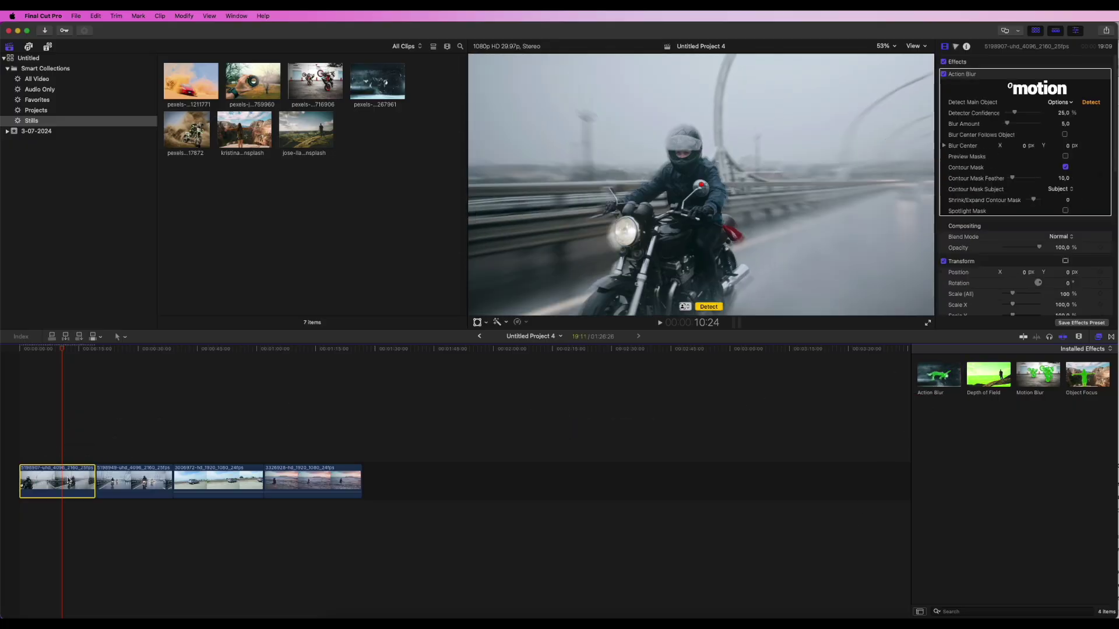
{"action": "left_click", "coordinate": [29, 349]}
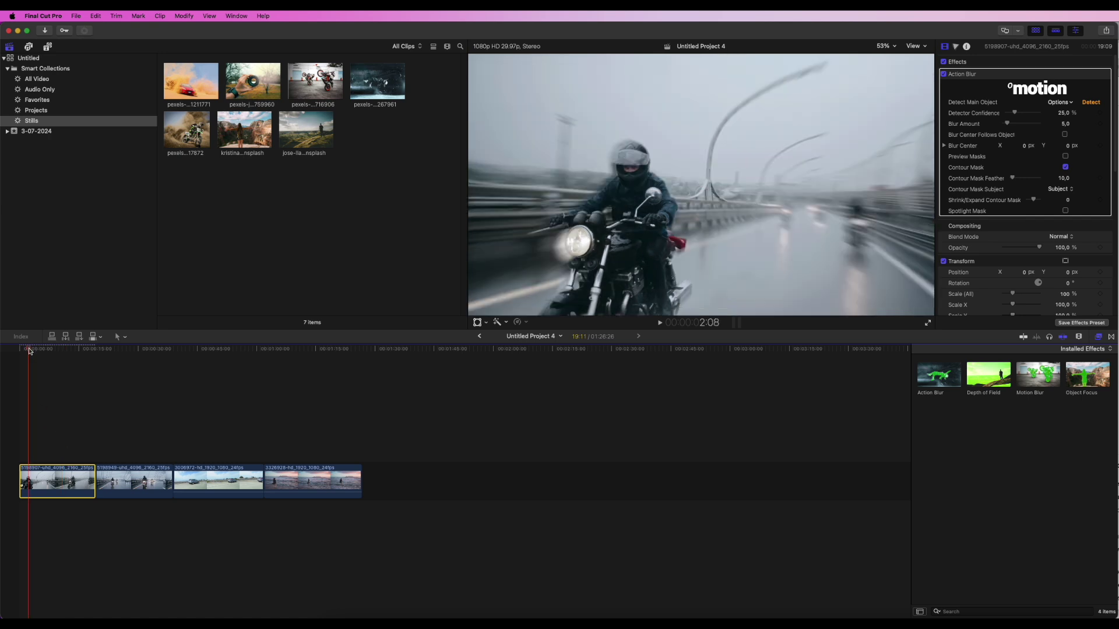
{"action": "key", "text": "space"}
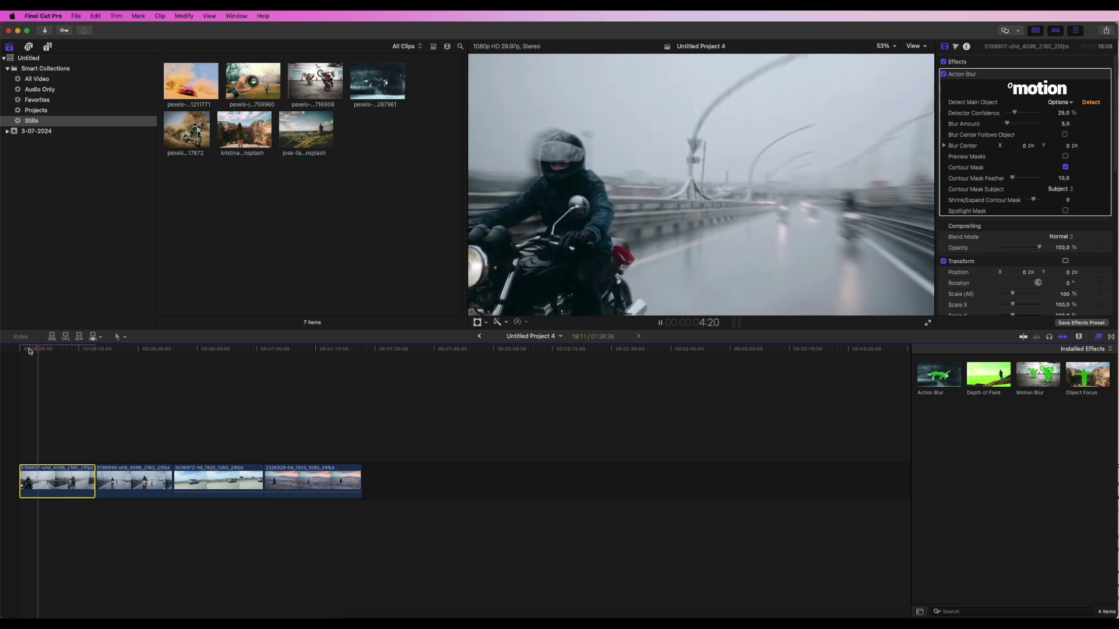
{"action": "key", "text": "space"}
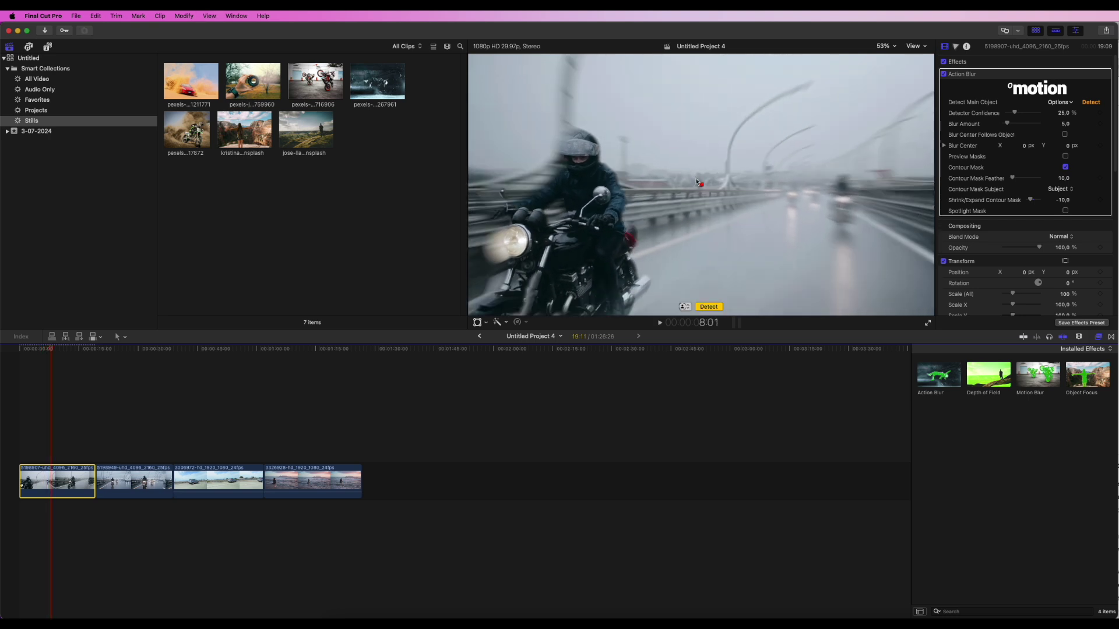
{"action": "left_click_drag", "start_coordinate": [702, 186], "coordinate": [752, 196]}
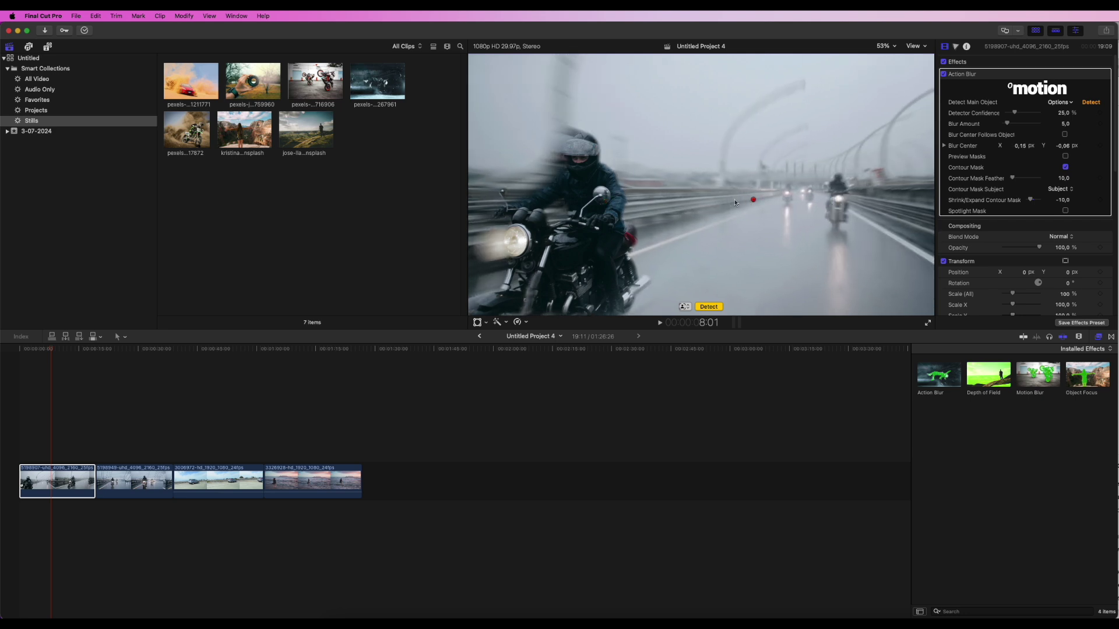
{"action": "left_click_drag", "start_coordinate": [754, 198], "coordinate": [579, 215]}
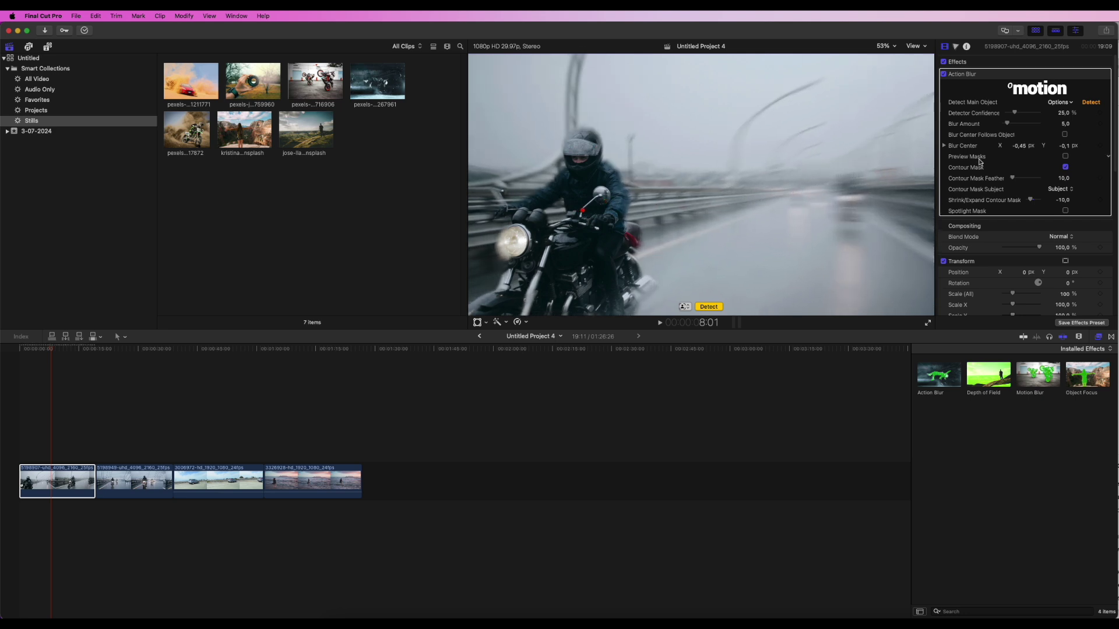
- Make the blur centre follow the object, detect the main subject, and preview the rider and bike masks
{"action": "left_click", "coordinate": [1065, 134]}
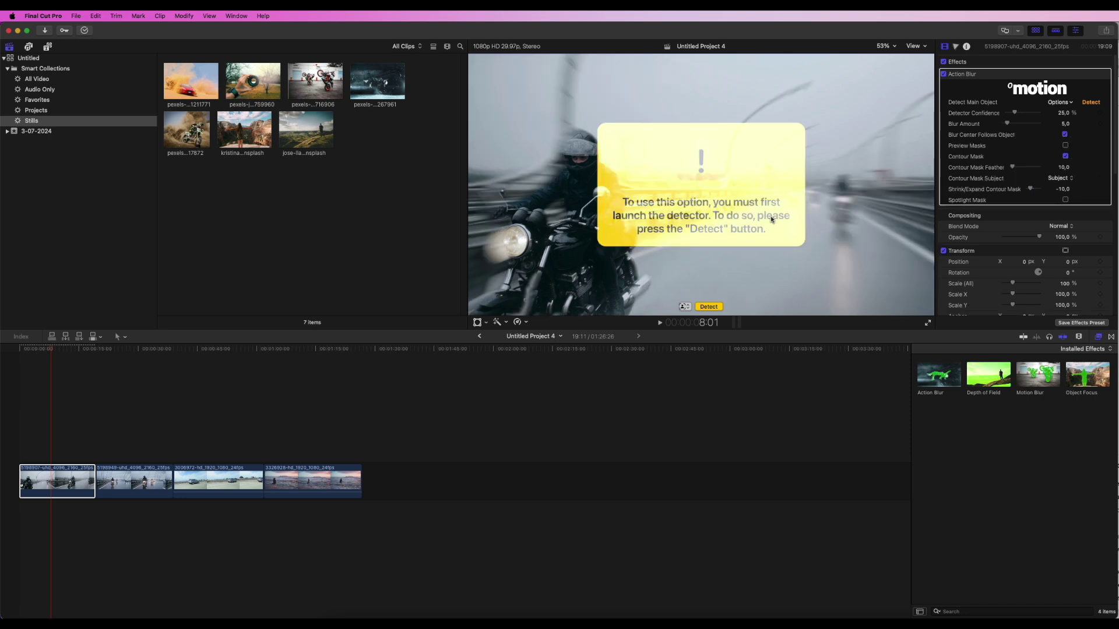
{"action": "left_click", "coordinate": [710, 306]}
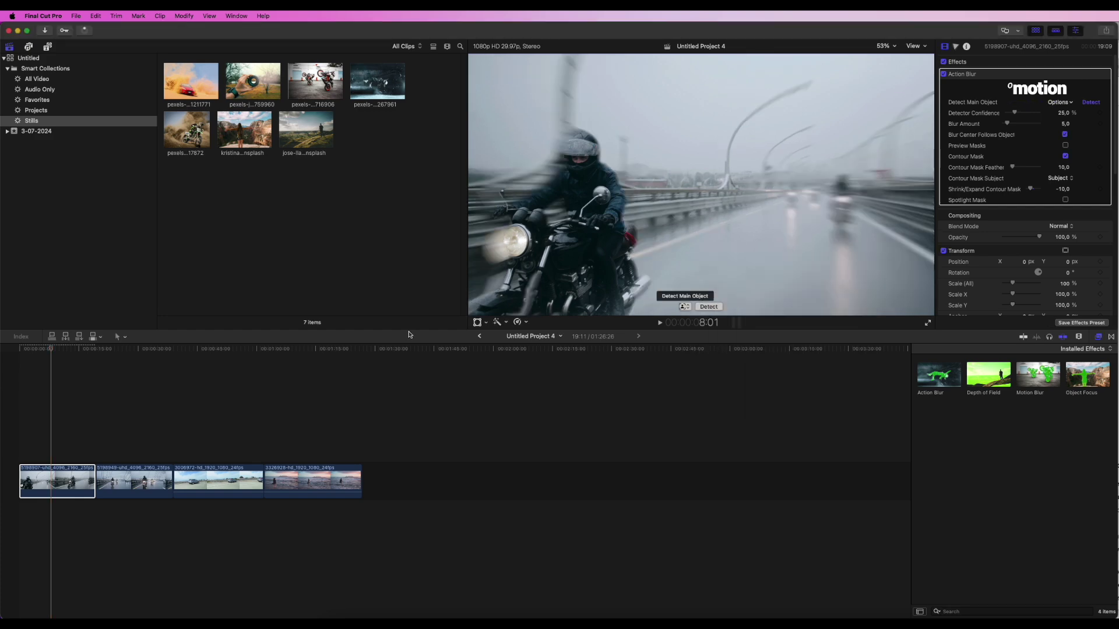
{"action": "left_click", "coordinate": [57, 351]}
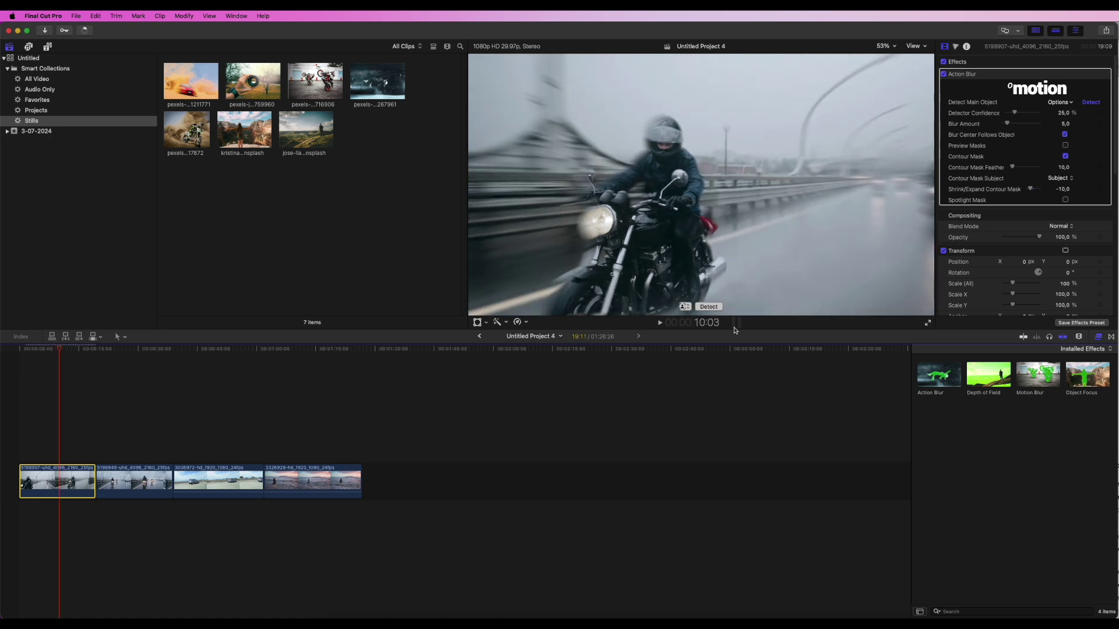
{"action": "left_click", "coordinate": [1065, 146]}
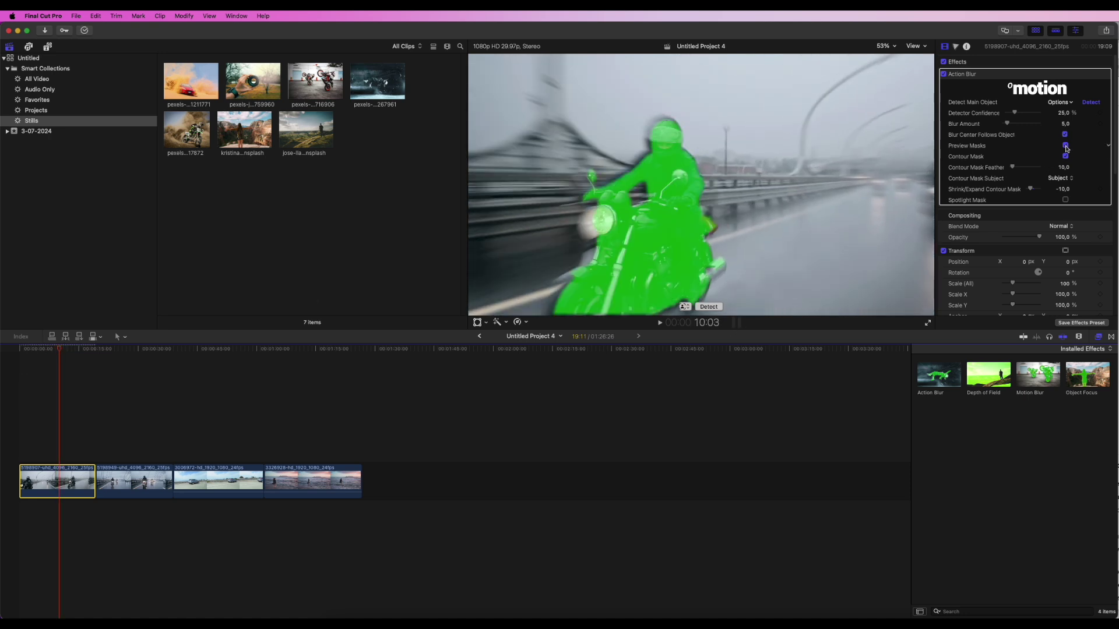
- Enable Spotlight Mask, shrink and shift it toward the rider, and feather it to 229
{"action": "left_click", "coordinate": [1065, 200]}
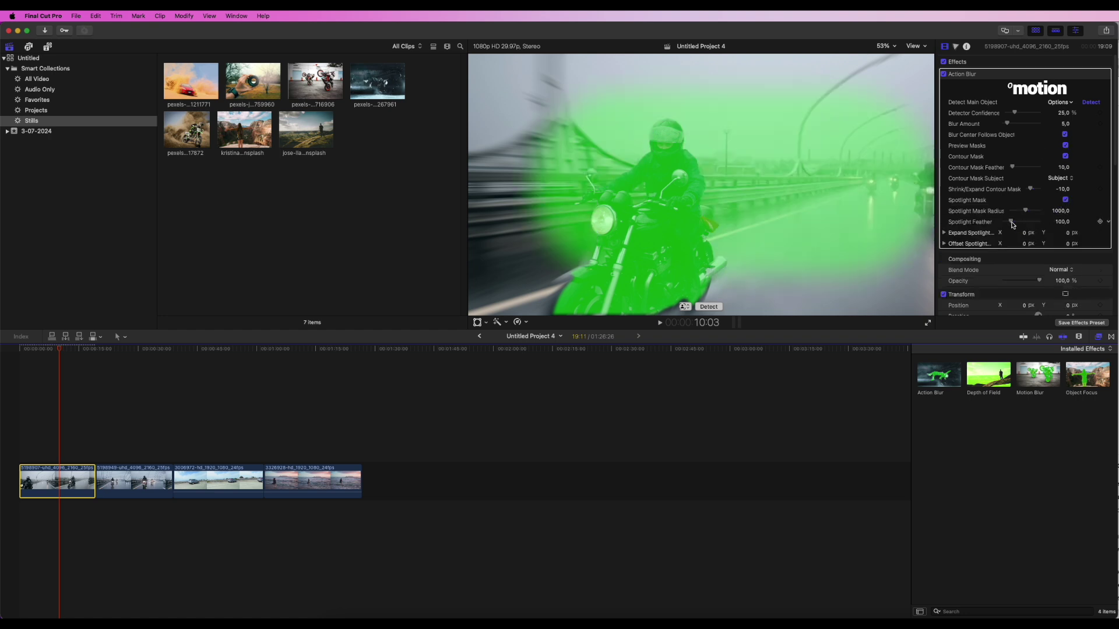
{"action": "left_click_drag", "start_coordinate": [1025, 235], "coordinate": [1070, 246]}
{"action": "left_click_drag", "start_coordinate": [1011, 222], "coordinate": [1021, 222]}
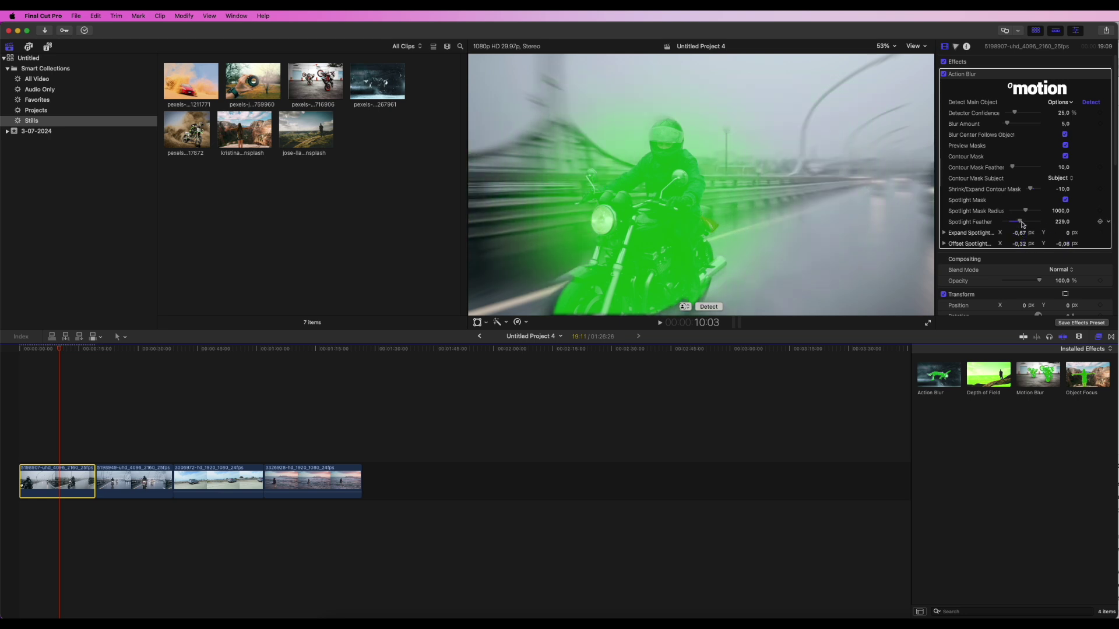
{"action": "left_click", "coordinate": [64, 352]}
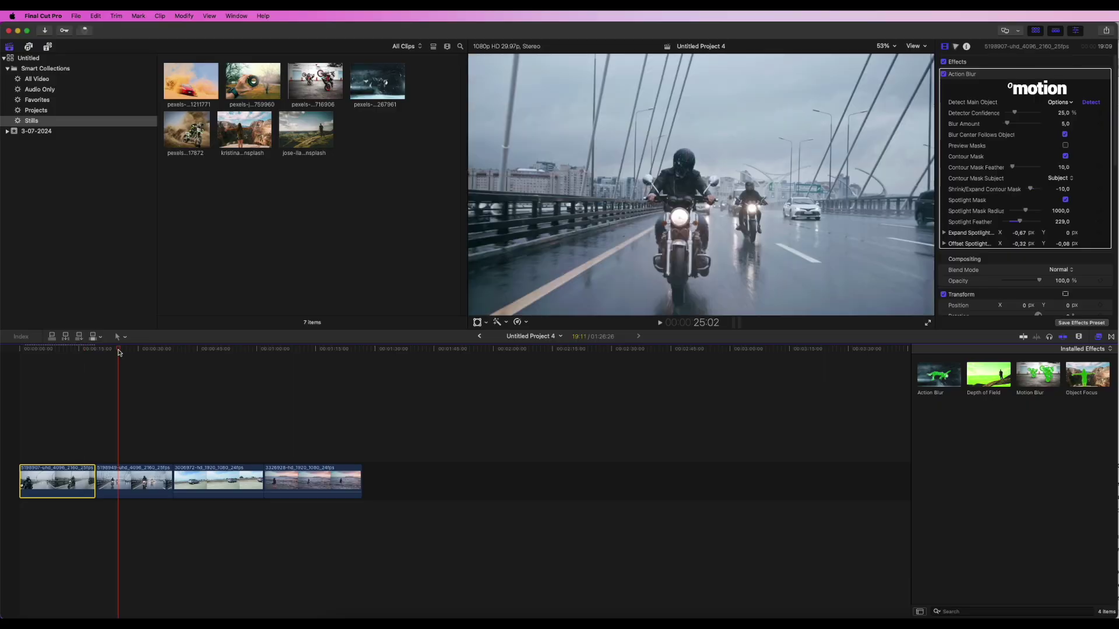
- Apply Action Blur to the second motorcycle clip with the blur centre following the detected rider
{"action": "left_click", "coordinate": [143, 484]}
{"action": "left_click_drag", "start_coordinate": [938, 375], "coordinate": [134, 481]}
{"action": "left_click", "coordinate": [1065, 135]}
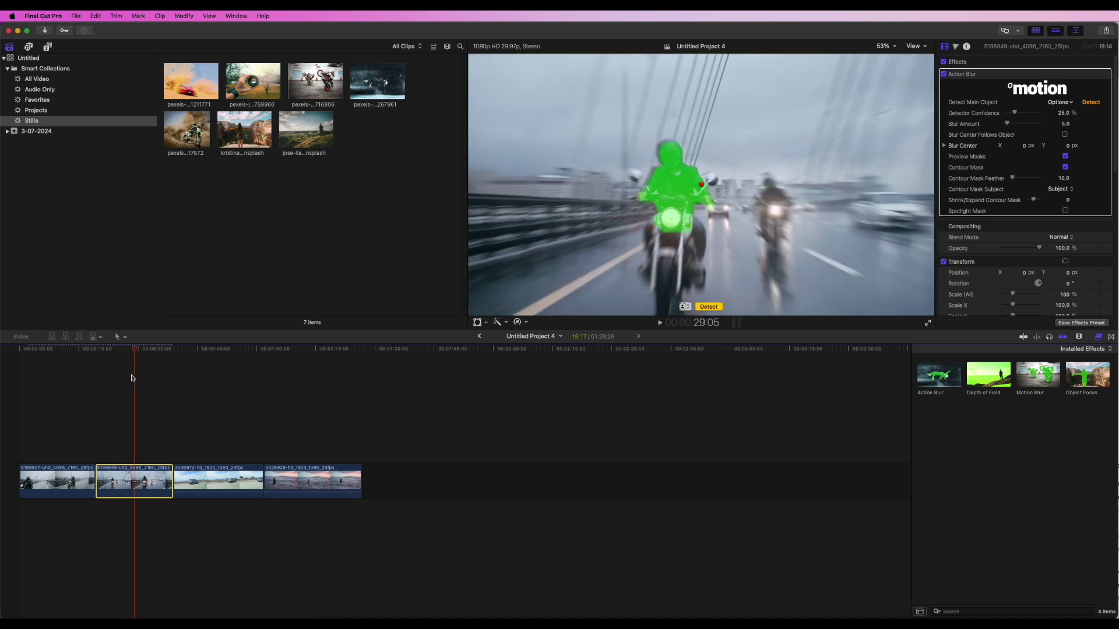
{"action": "left_click", "coordinate": [1088, 103]}
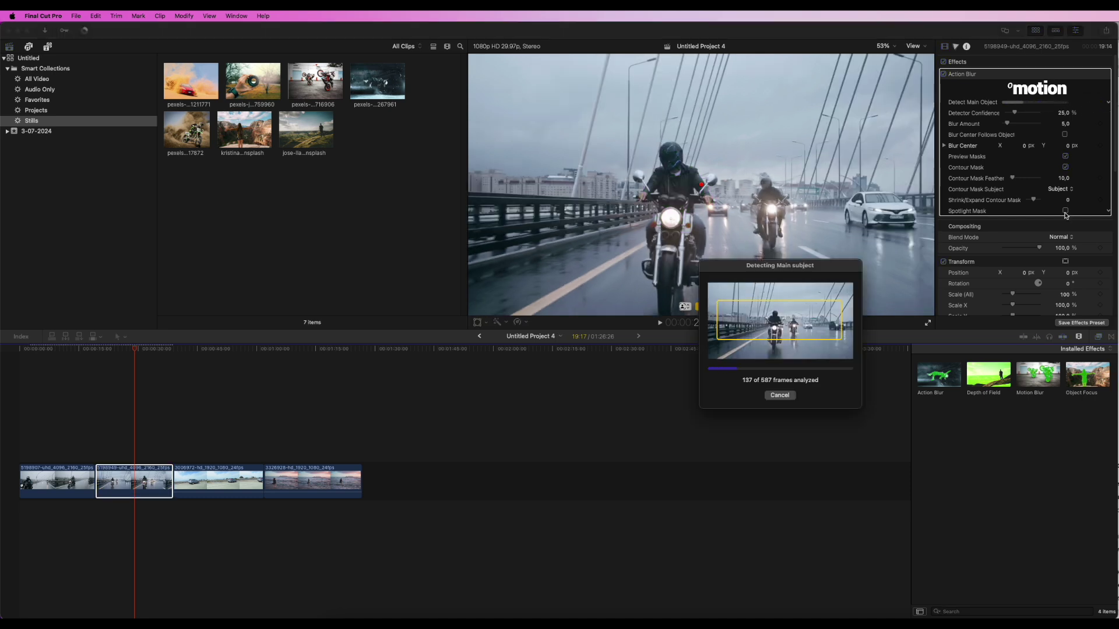
- Add a horizontally narrowed spotlight mask feathered to 163, hide the mask preview, and disable Contour Mask
{"action": "left_click", "coordinate": [1065, 211]}
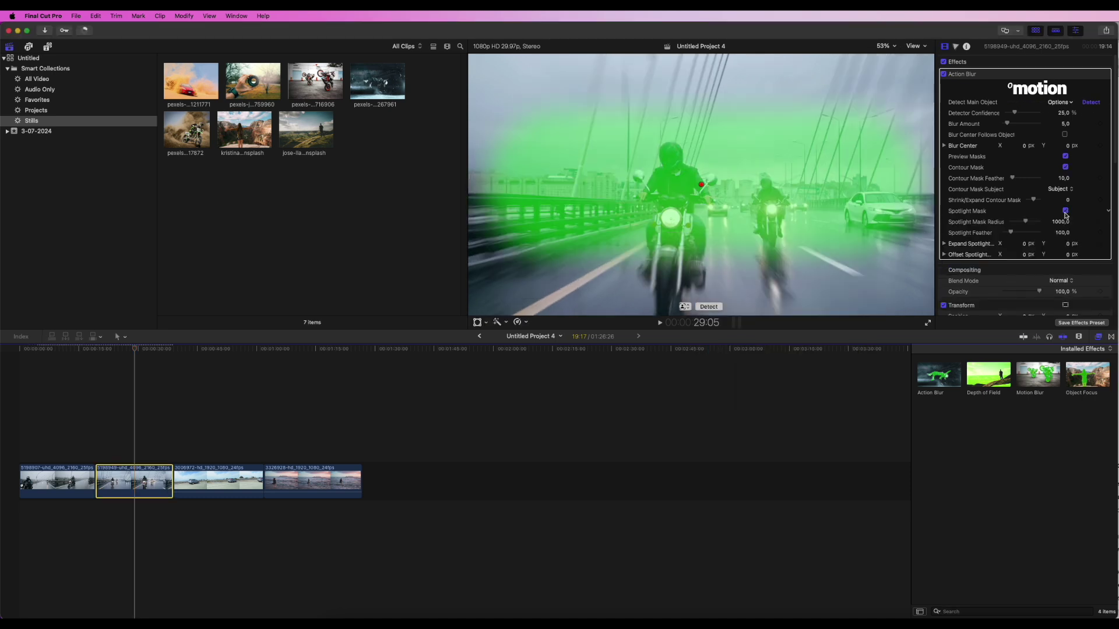
{"action": "left_click_drag", "start_coordinate": [1020, 243], "coordinate": [1074, 262]}
{"action": "left_click_drag", "start_coordinate": [1011, 233], "coordinate": [1015, 233]}
{"action": "left_click", "coordinate": [1065, 156]}
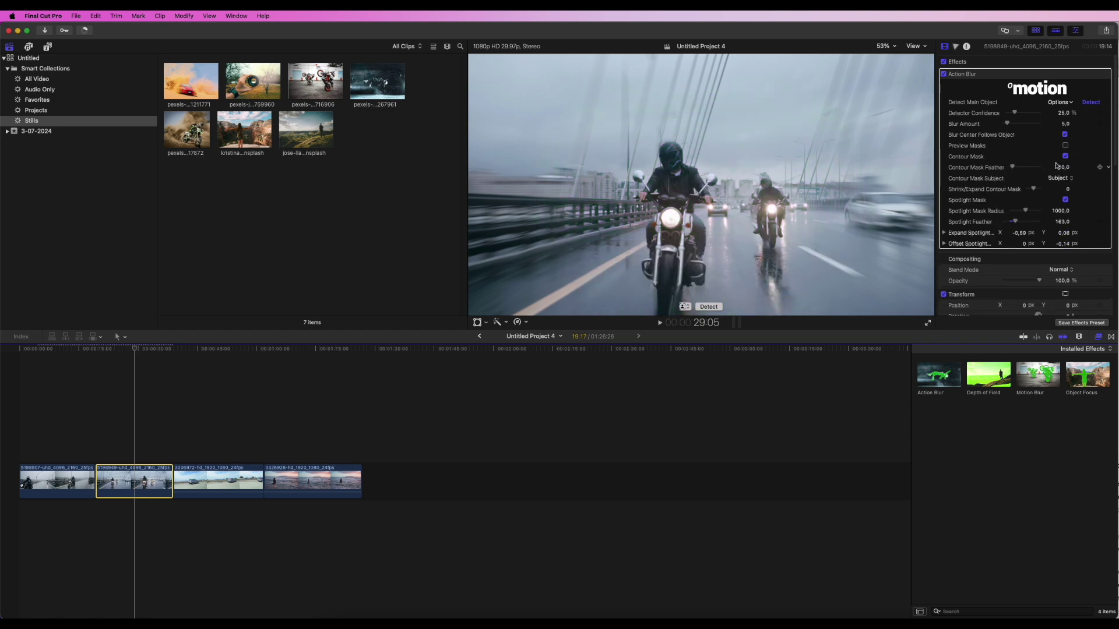
{"action": "left_click", "coordinate": [1065, 157]}
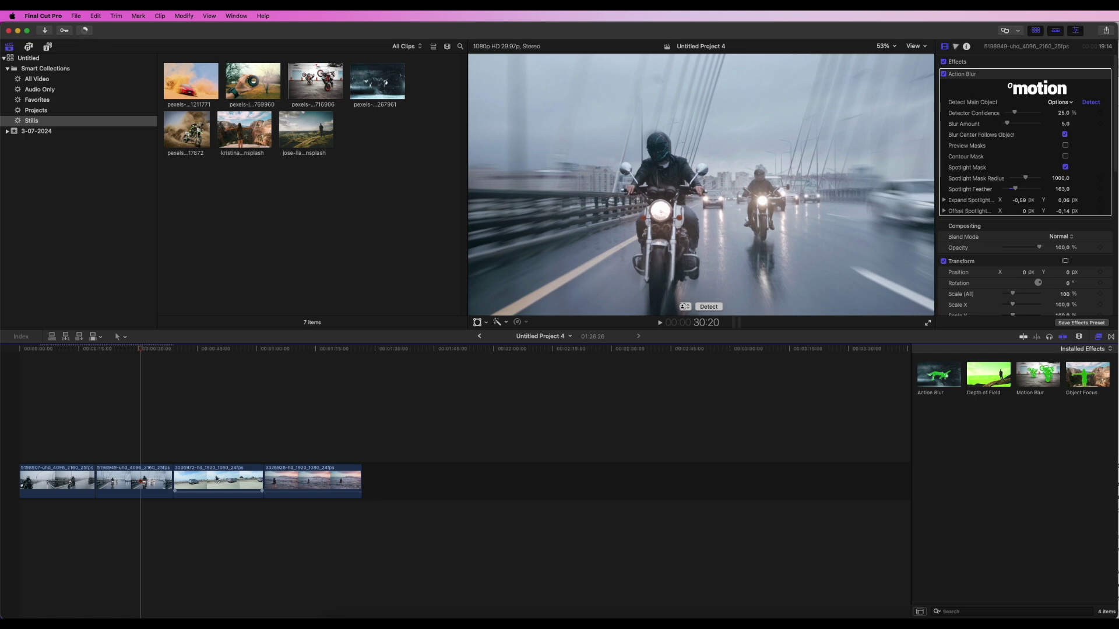
{"action": "left_click", "coordinate": [216, 478]}
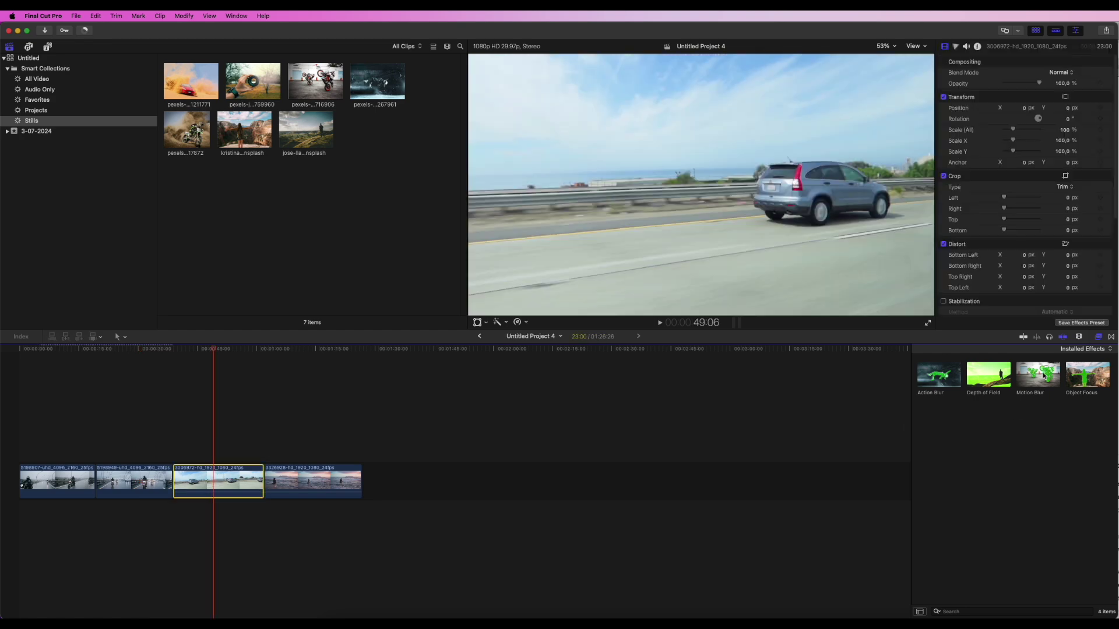
- Apply Motion Blur to the car clip, settle on a subtler blur amount, and briefly preview its mask
{"action": "left_click_drag", "start_coordinate": [1043, 376], "coordinate": [218, 481]}
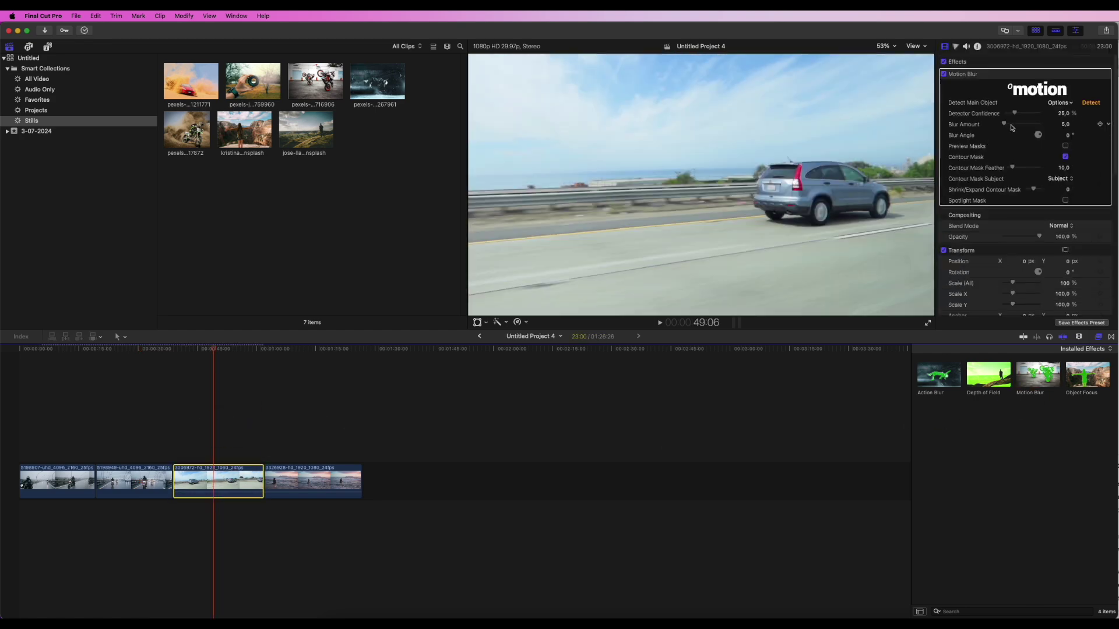
{"action": "left_click_drag", "start_coordinate": [1005, 124], "coordinate": [1070, 135]}
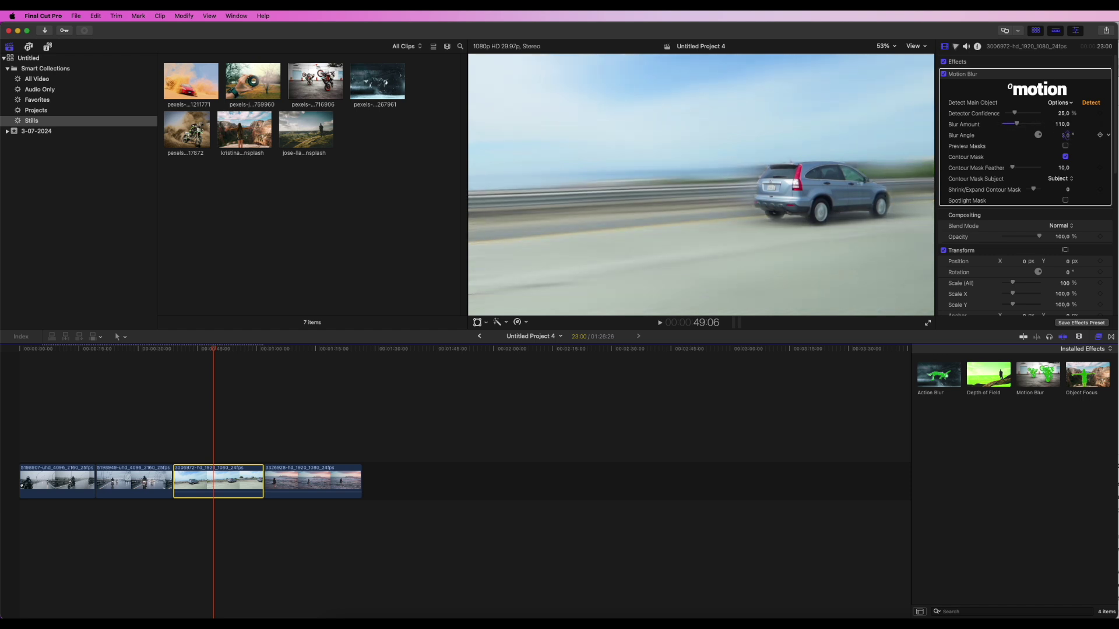
{"action": "left_click_drag", "start_coordinate": [1012, 126], "coordinate": [1005, 126]}
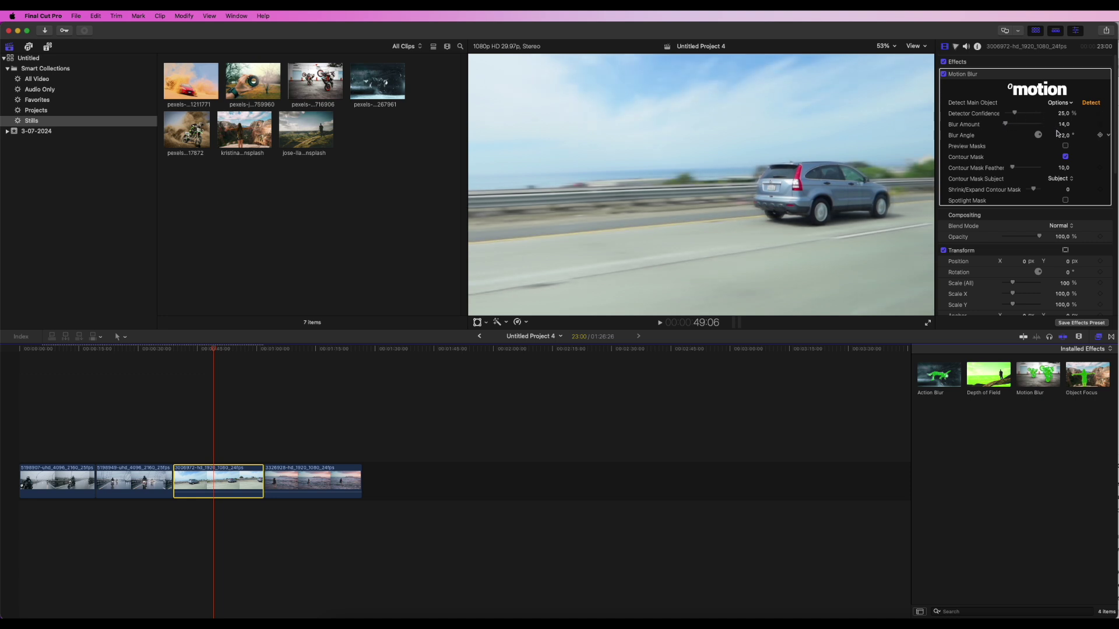
{"action": "left_click", "coordinate": [1065, 146]}
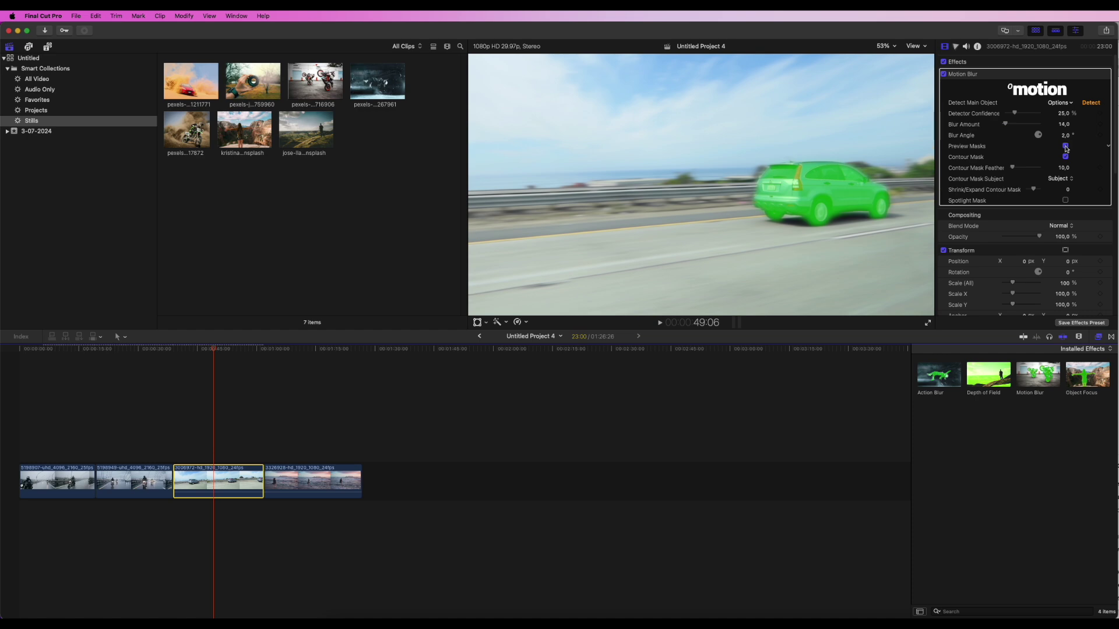
{"action": "left_click", "coordinate": [1065, 147]}
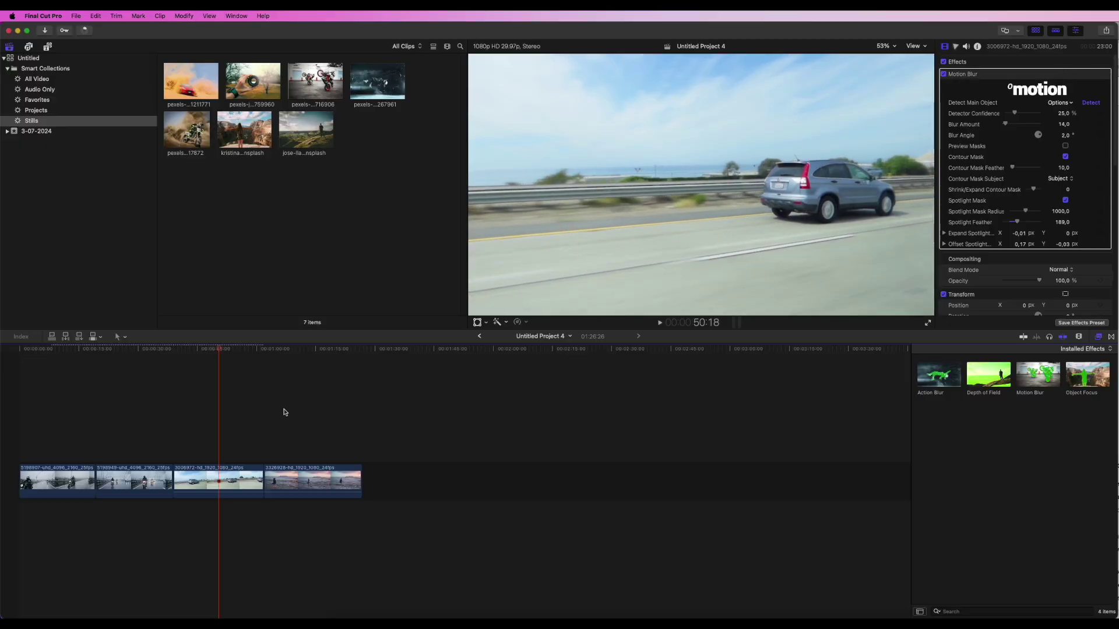
- Apply Object Focus to the beach clip with blur amount 3 and play it back
{"action": "left_click", "coordinate": [309, 473]}
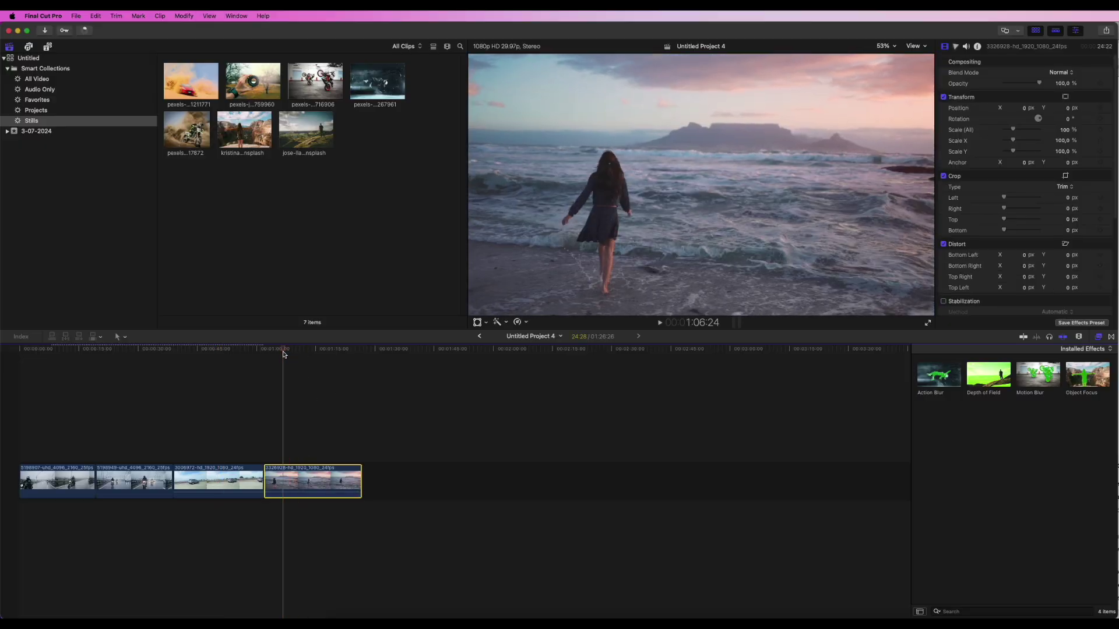
{"action": "left_click_drag", "start_coordinate": [1087, 374], "coordinate": [330, 484]}
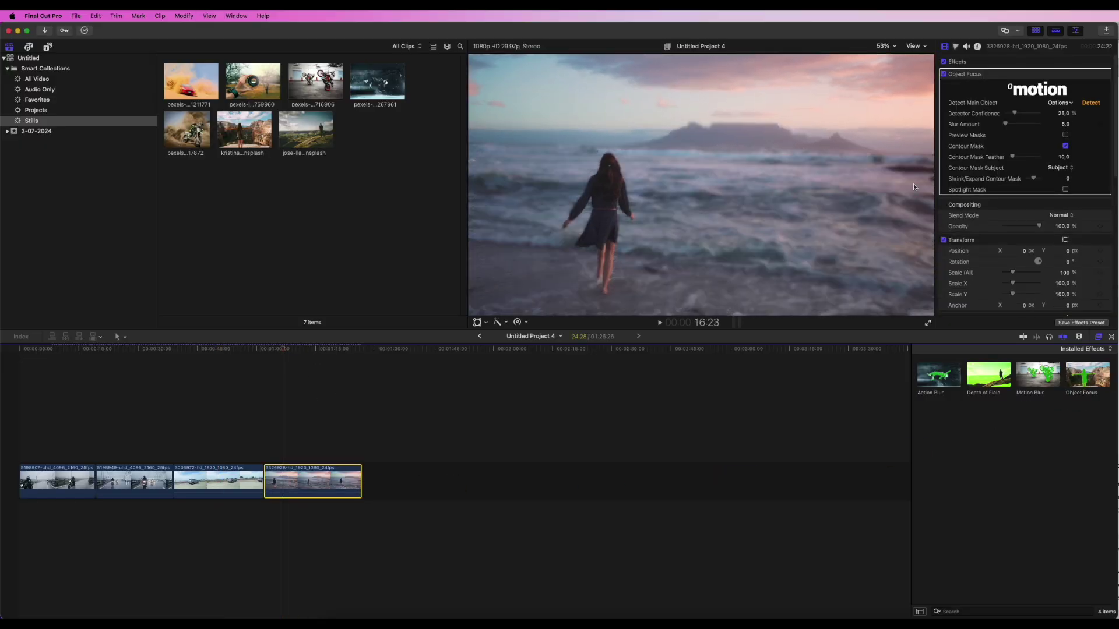
{"action": "left_click_drag", "start_coordinate": [1005, 126], "coordinate": [1007, 126]}
{"action": "key", "text": "space"}
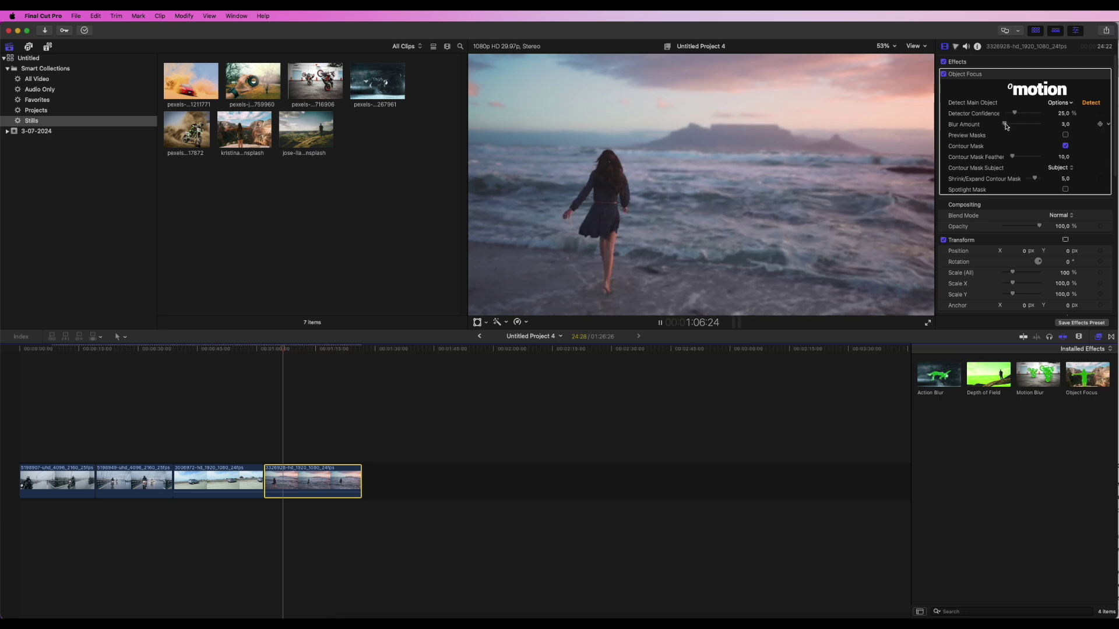
{"action": "key", "text": "space"}
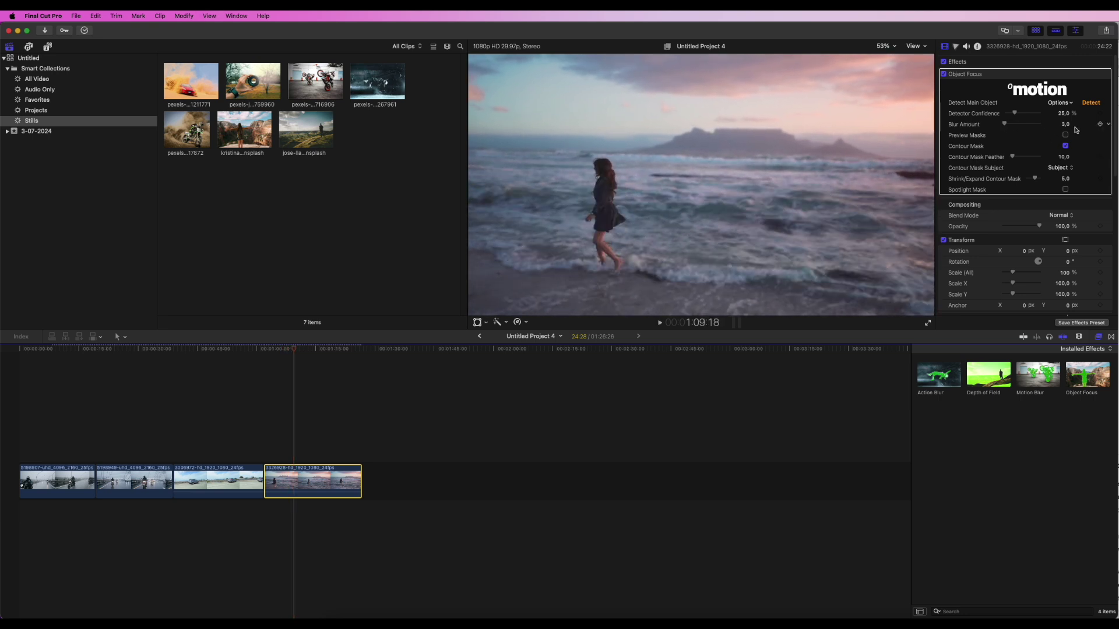
- Preview the subject mask over the walking woman during playback, then hide it
{"action": "left_click", "coordinate": [1065, 135]}
{"action": "key", "text": "space"}
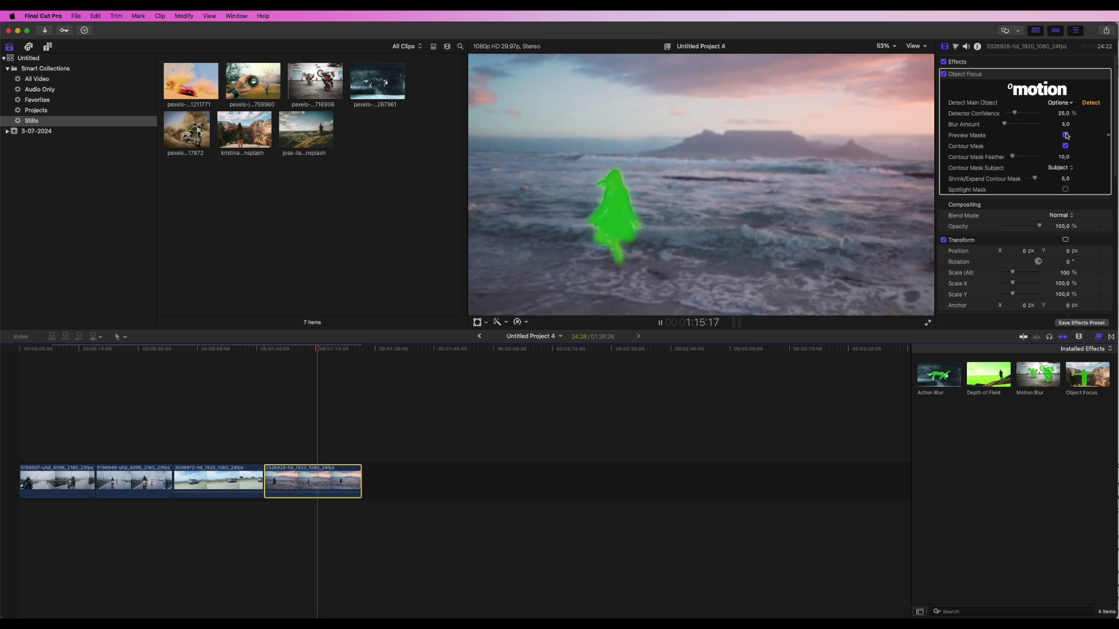
{"action": "key", "text": "space"}
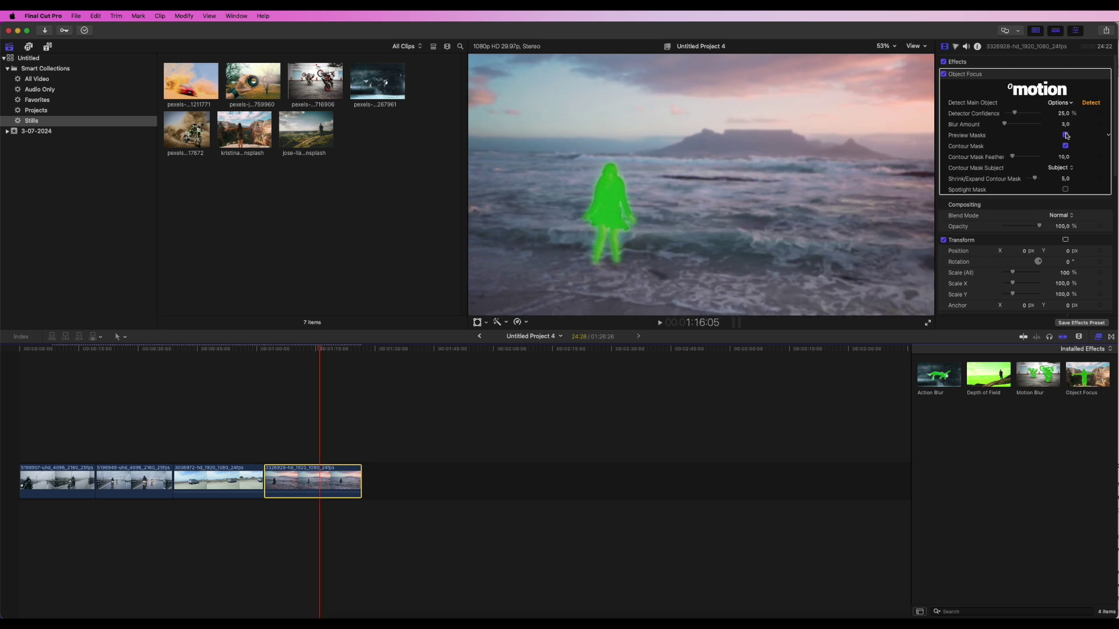
{"action": "left_click", "coordinate": [1065, 135]}
- Re-detect the woman and add a spotlight mask around her, expanded, offset and feathered to 67
{"action": "left_click", "coordinate": [1089, 103]}
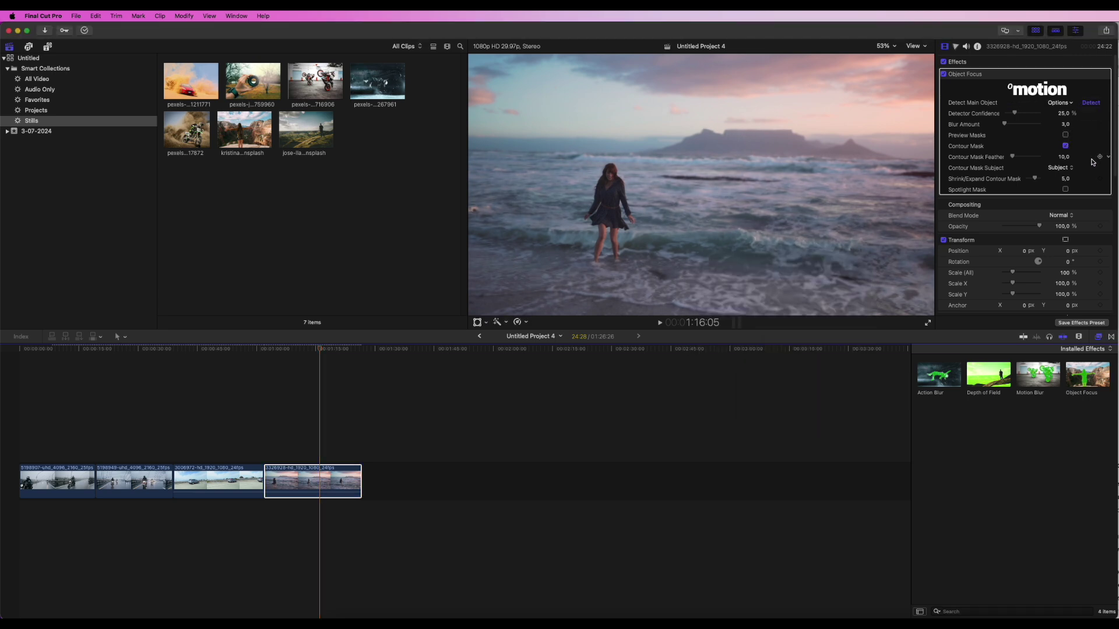
{"action": "left_click", "coordinate": [1066, 189]}
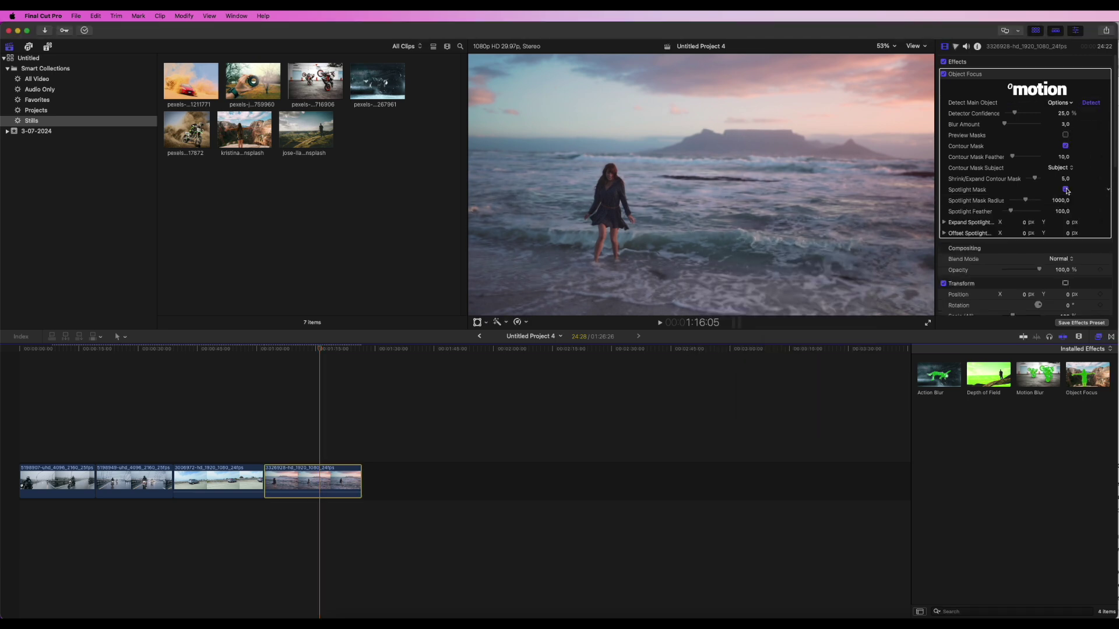
{"action": "left_click", "coordinate": [1065, 135]}
{"action": "mouse_move", "coordinate": [1025, 224]}
{"action": "left_mouse_down"}
{"action": "mouse_move", "coordinate": [1063, 223]}
{"action": "mouse_move", "coordinate": [1022, 222]}
{"action": "left_mouse_up"}
{"action": "mouse_move", "coordinate": [1020, 233]}
{"action": "left_mouse_down"}
{"action": "mouse_move", "coordinate": [1067, 236]}
{"action": "mouse_move", "coordinate": [1008, 211]}
{"action": "mouse_move", "coordinate": [1021, 222]}
{"action": "left_mouse_up"}
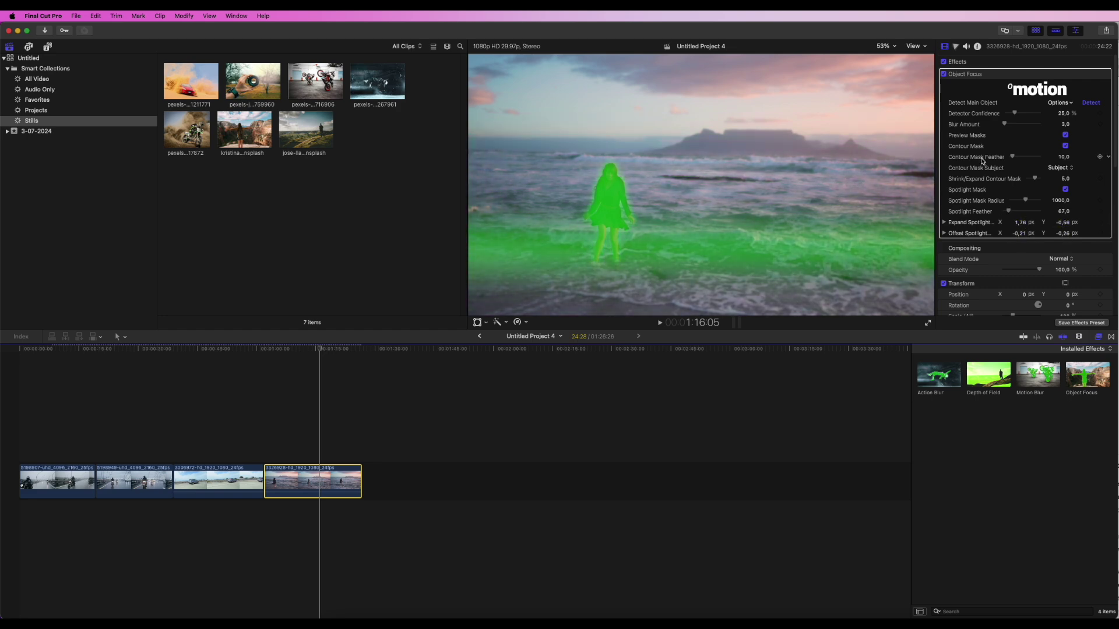
{"action": "key", "text": "space"}
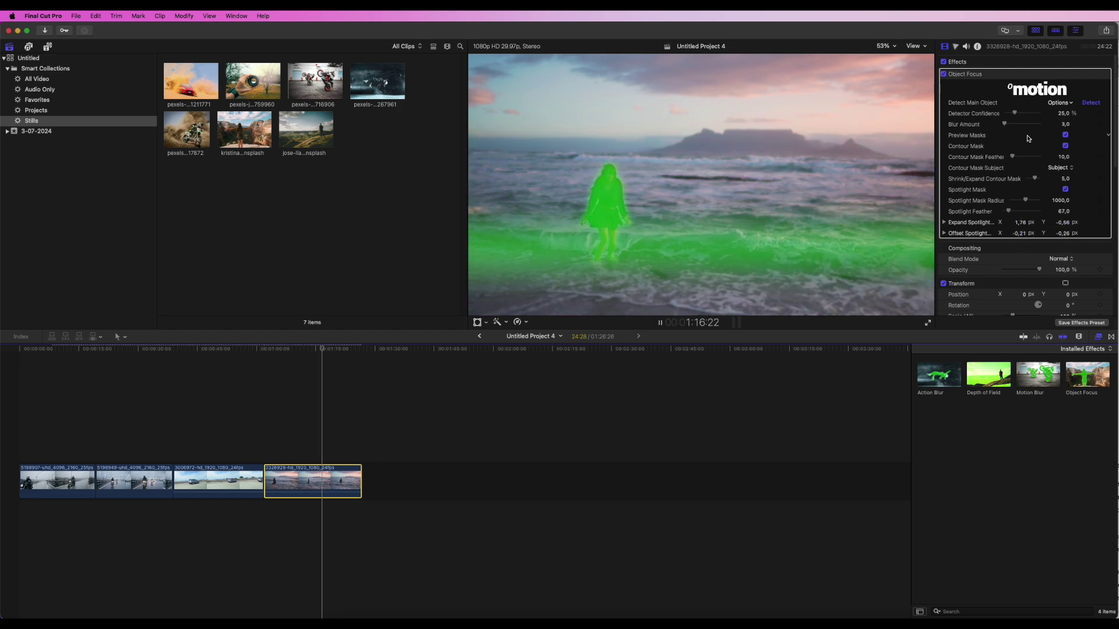
{"action": "left_click", "coordinate": [1065, 135]}
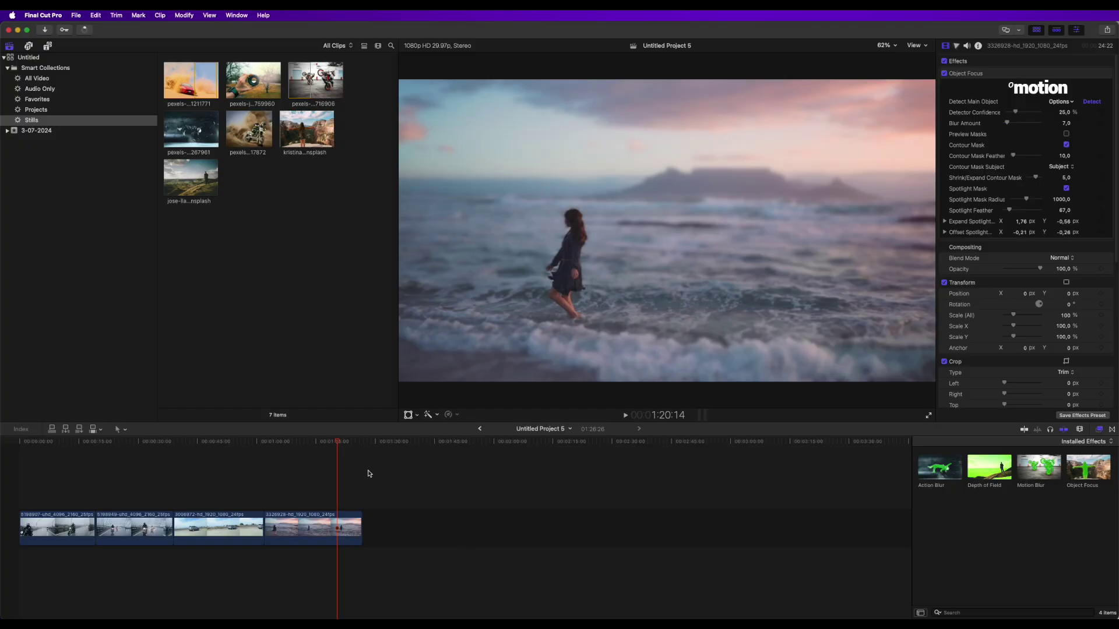
- Append the cliff clip to the timeline end and apply Depth of Field to it
{"action": "left_click", "coordinate": [368, 473]}
{"action": "key", "text": "super+v"}
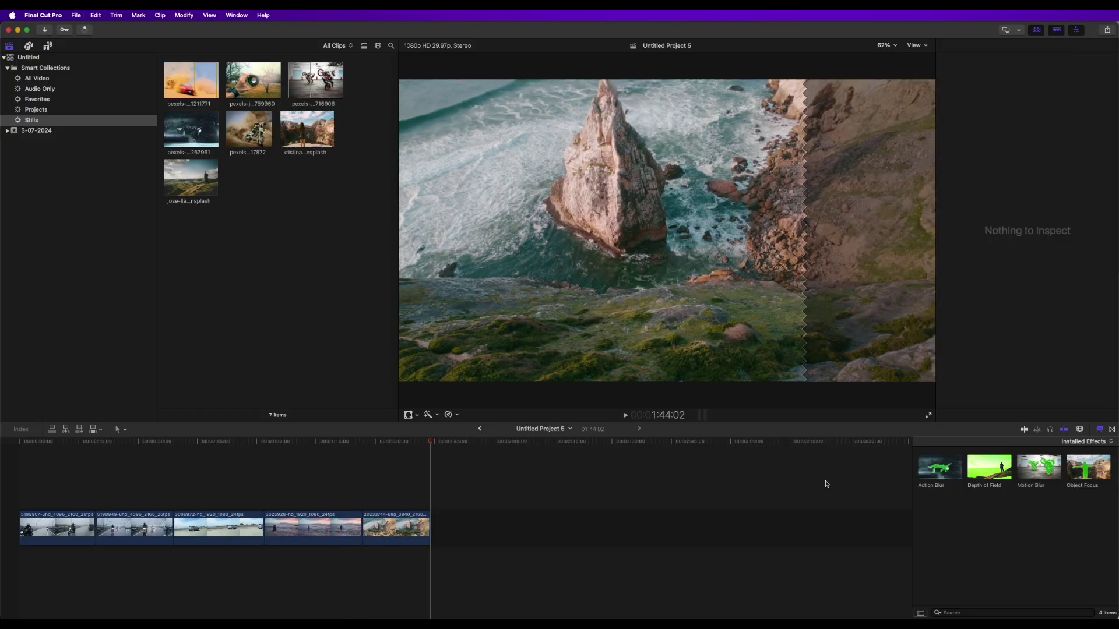
{"action": "left_click_drag", "start_coordinate": [994, 468], "coordinate": [397, 524]}
{"action": "left_click", "coordinate": [397, 527]}
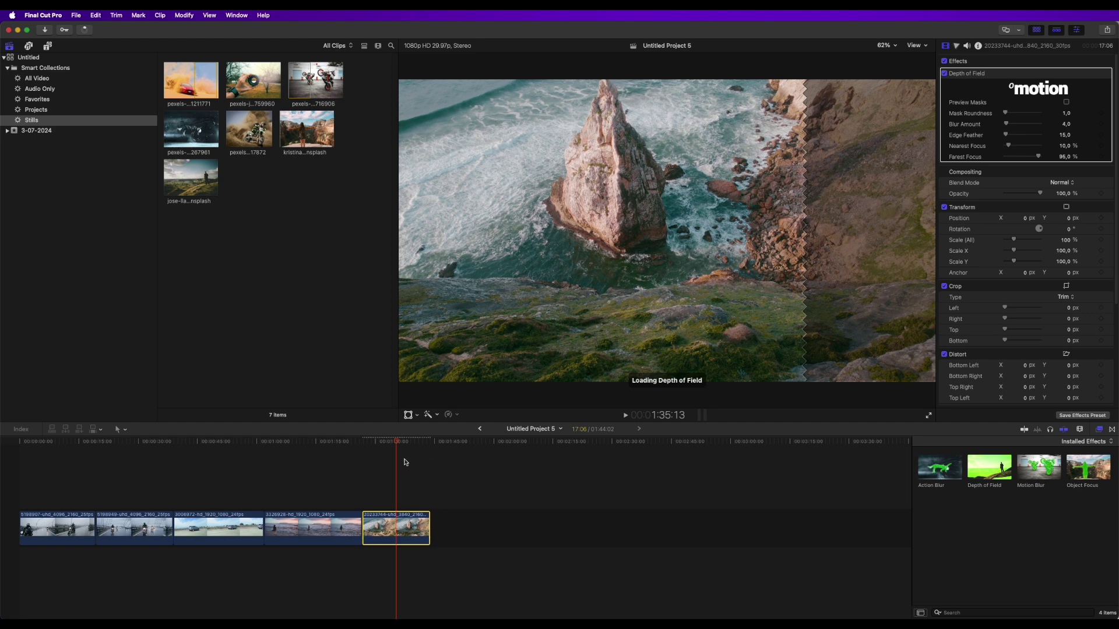
- Set Nearest Focus 70.72% and Farthest Focus 96.68% around the sea stack with masks shown
{"action": "left_click", "coordinate": [1066, 102]}
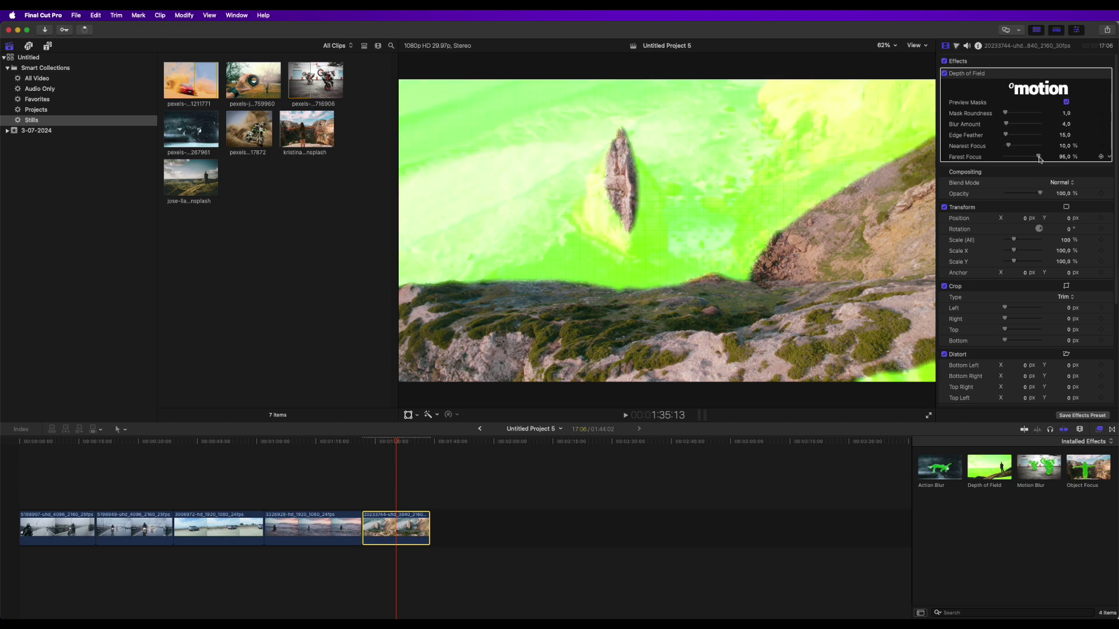
{"action": "mouse_move", "coordinate": [1038, 158]}
{"action": "left_mouse_down"}
{"action": "mouse_move", "coordinate": [1014, 146]}
{"action": "mouse_move", "coordinate": [1032, 146]}
{"action": "left_mouse_up"}
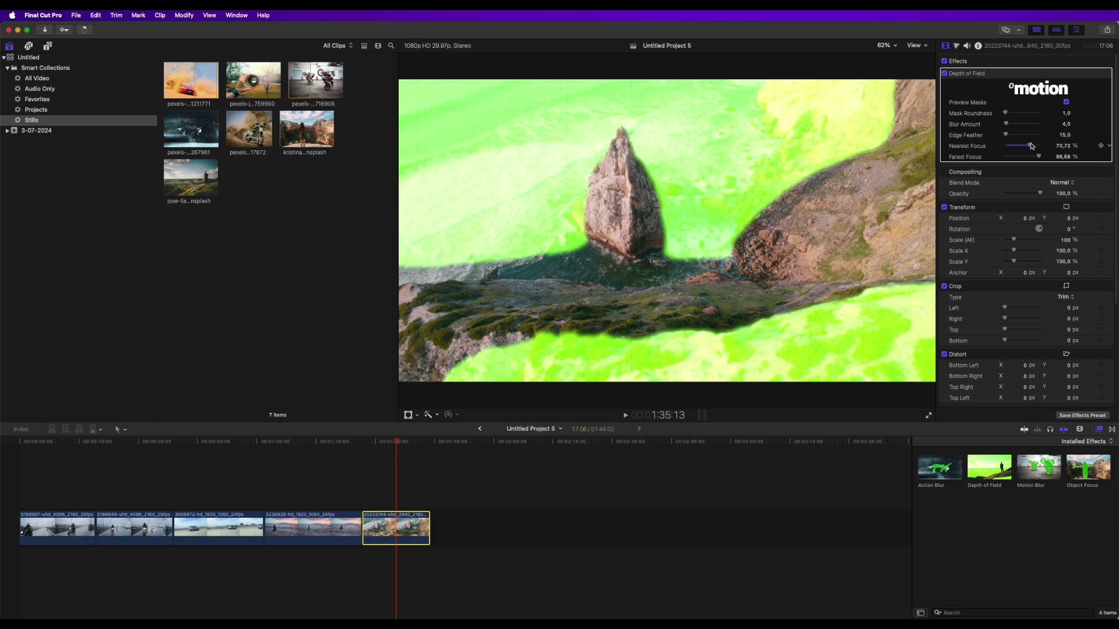
{"action": "key", "text": "space"}
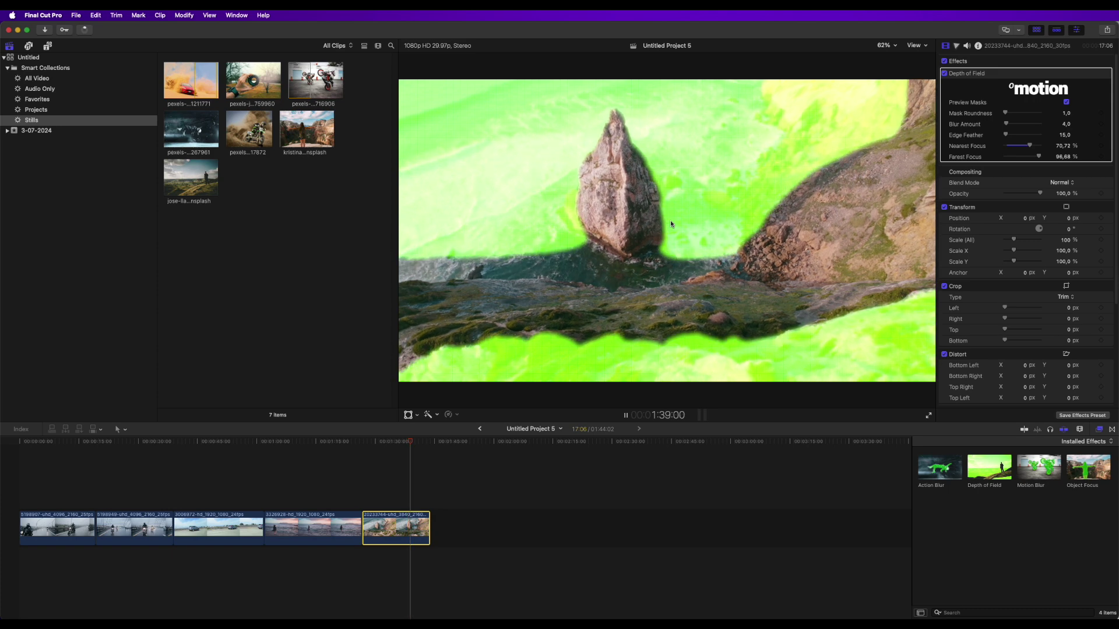
- Hide the Depth of Field mask preview and replay the cliff clip to review the blur
{"action": "key", "text": "space"}
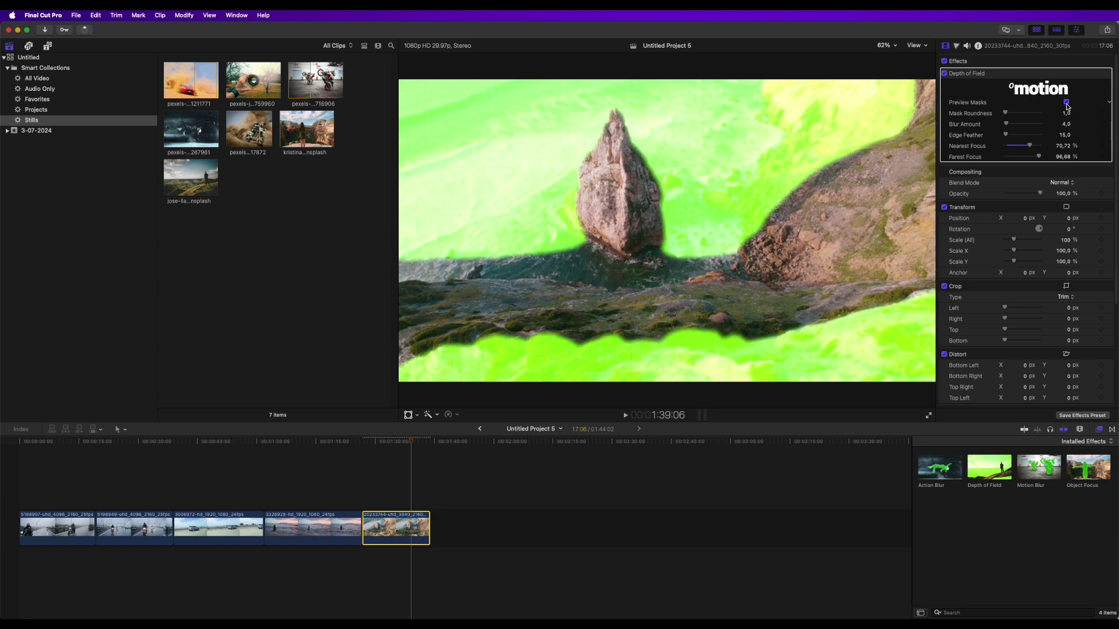
{"action": "left_click", "coordinate": [1066, 103]}
{"action": "key", "text": "space"}
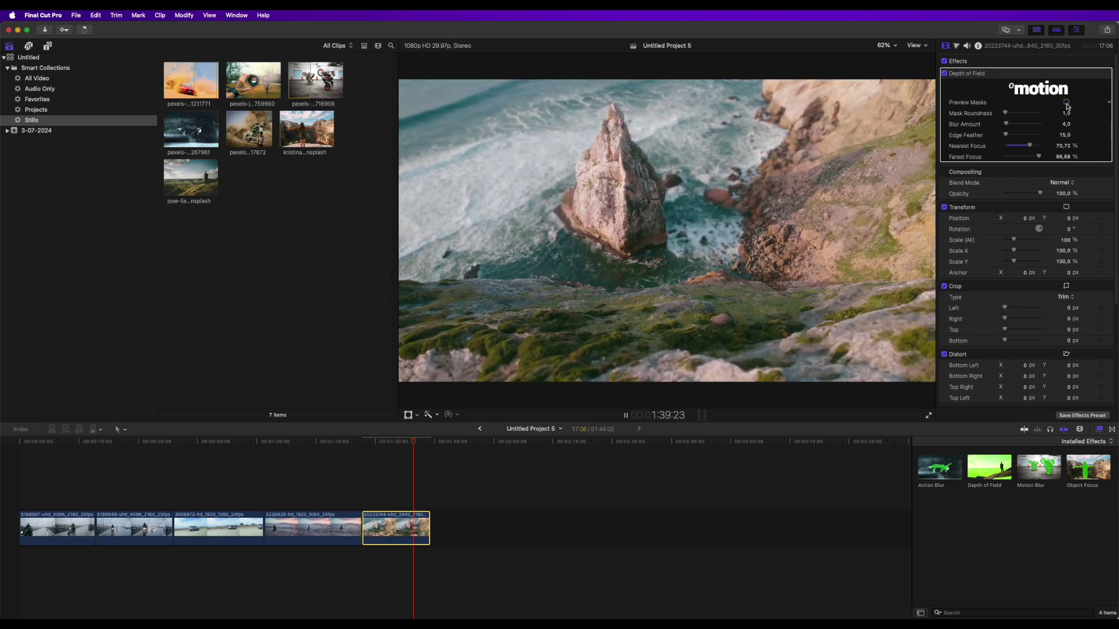
{"action": "left_click", "coordinate": [375, 483]}
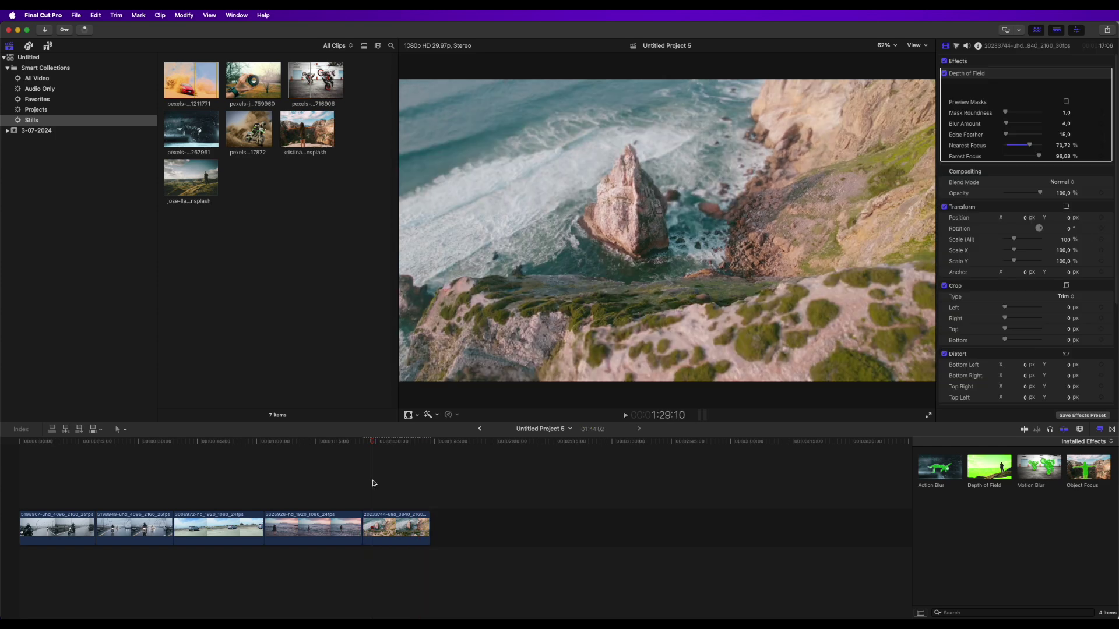
{"action": "key", "text": "space"}
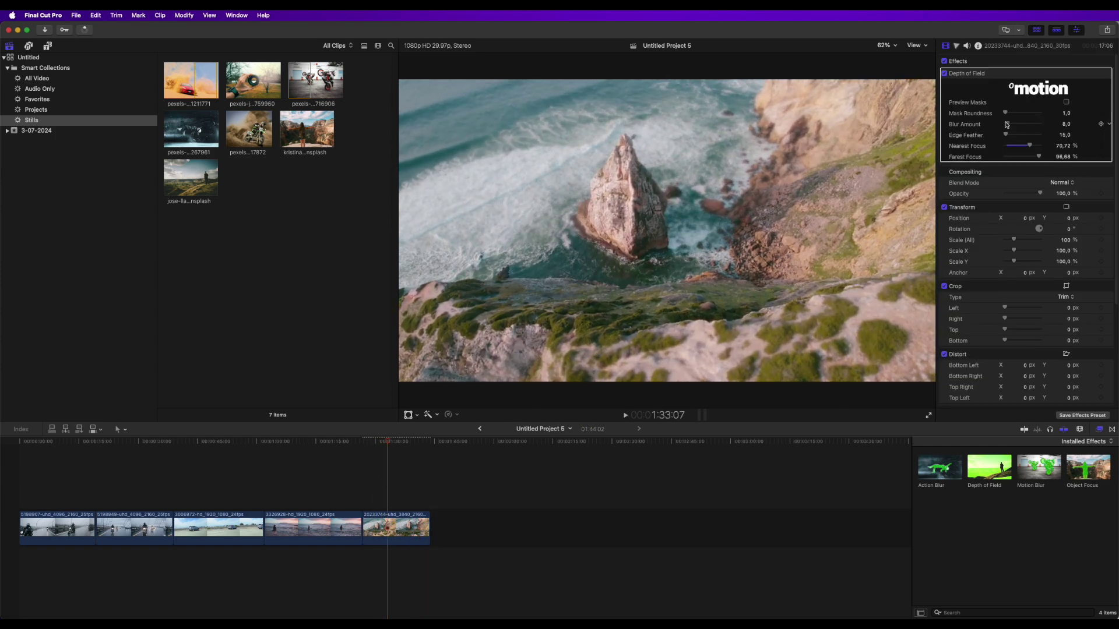